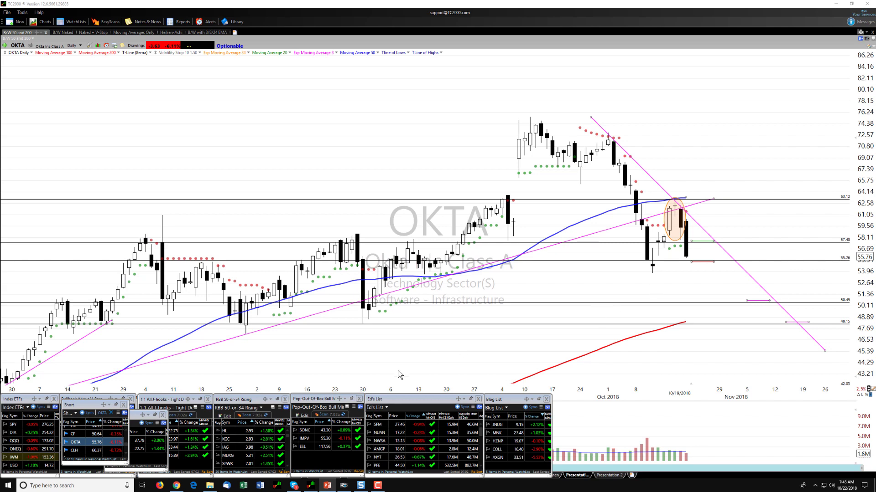
- Bring up the IWM daily chart from the Index ETFs watchlist and review it
left_click(34, 458)
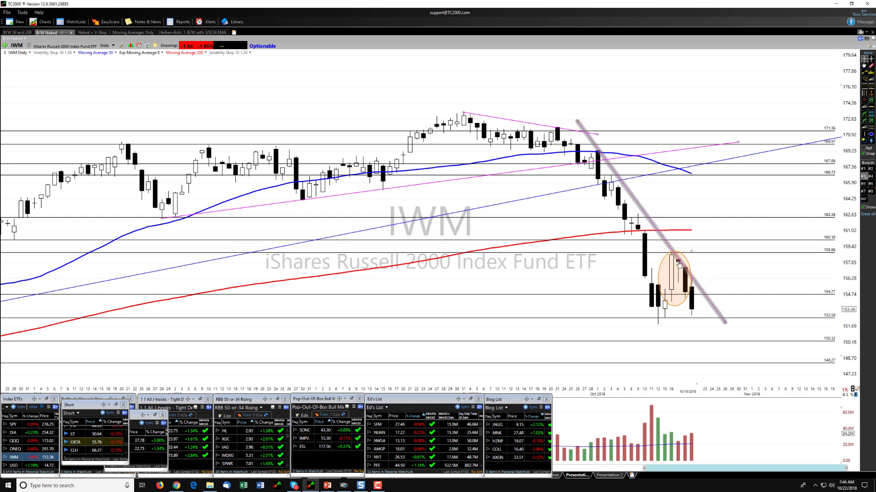
mouse_move(678, 263)
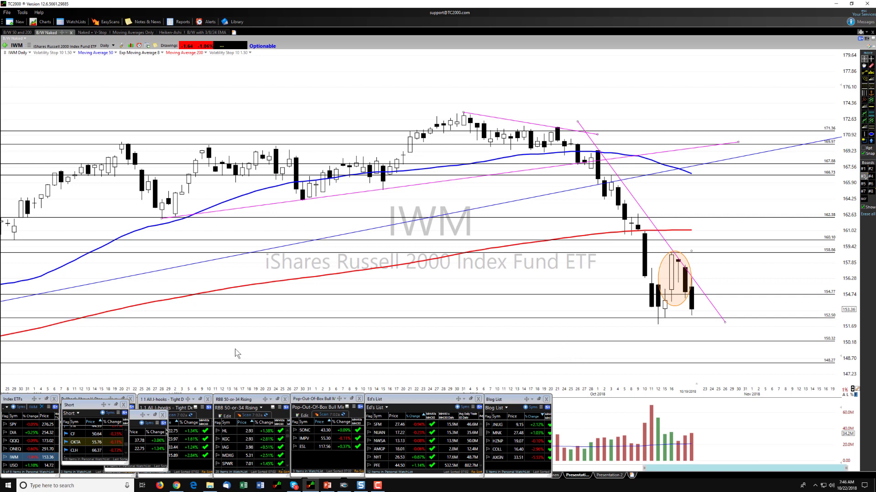
- Show OKTA with the B/W 50 and 200 layout, zoomed out, and inspect the 9/13/18 bar
left_click(89, 442)
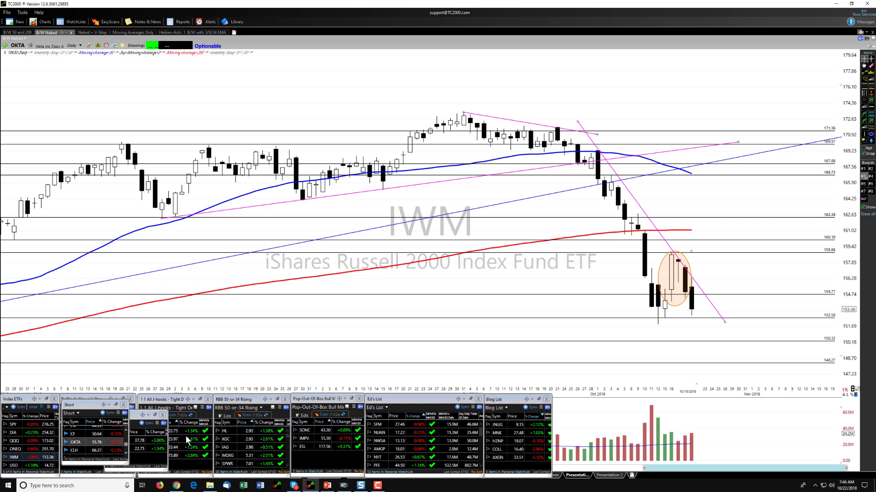
left_click(19, 32)
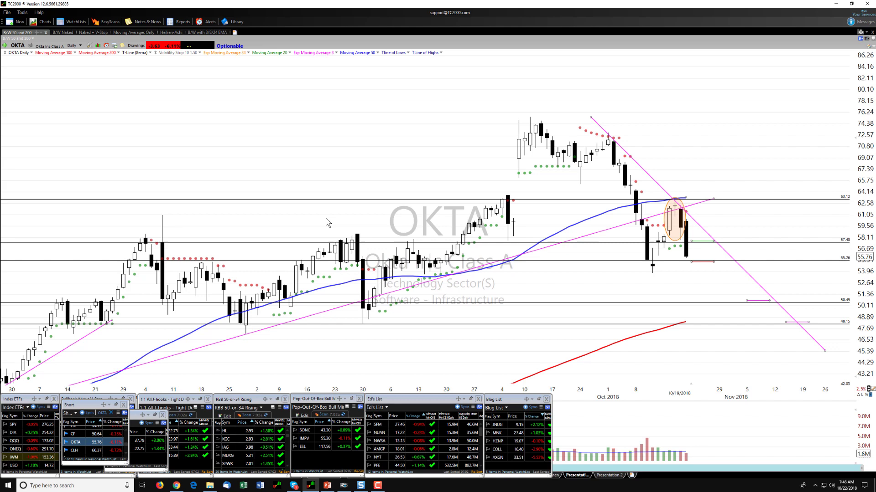
scroll(325, 218, "down", 2)
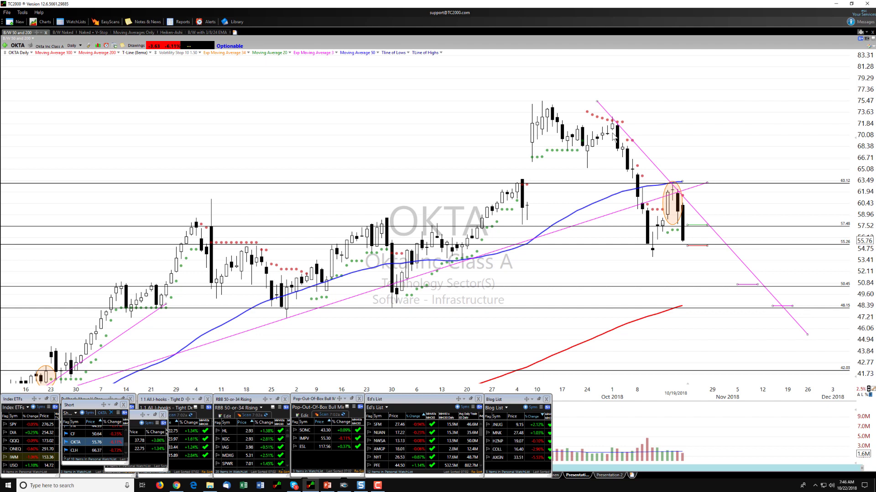
left_click(556, 118)
- Sketch the rounded top over the recent OKTA candles with the pen, then clear it
mouse_move(684, 214)
key("F10")
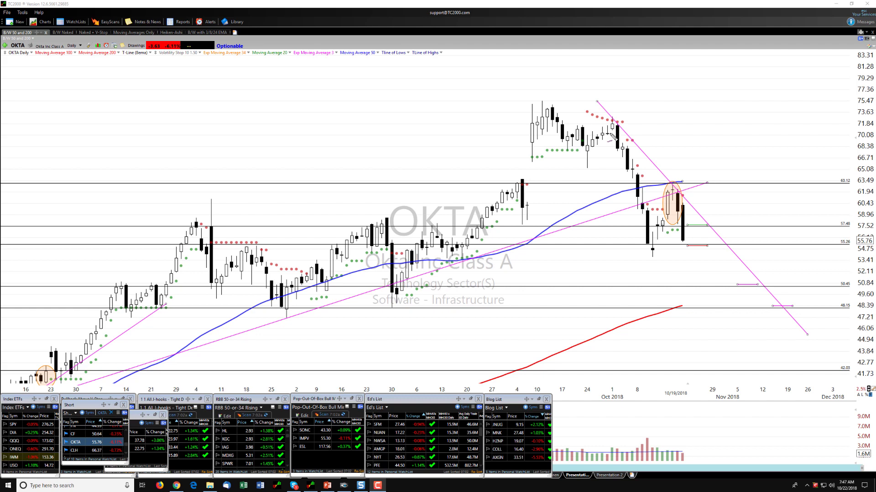
mouse_move(610, 133)
left_mouse_down()
mouse_move(635, 240)
mouse_move(630, 208)
mouse_move(638, 195)
mouse_move(689, 189)
mouse_move(701, 240)
left_mouse_up()
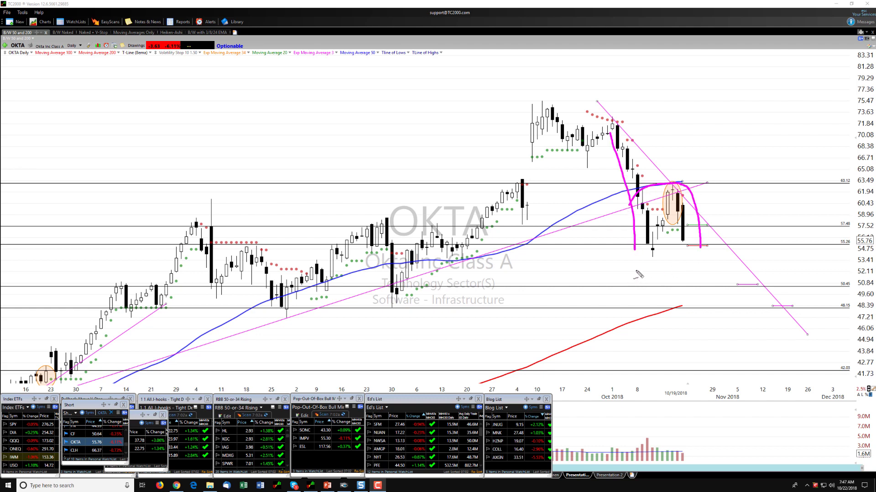
key("Escape")
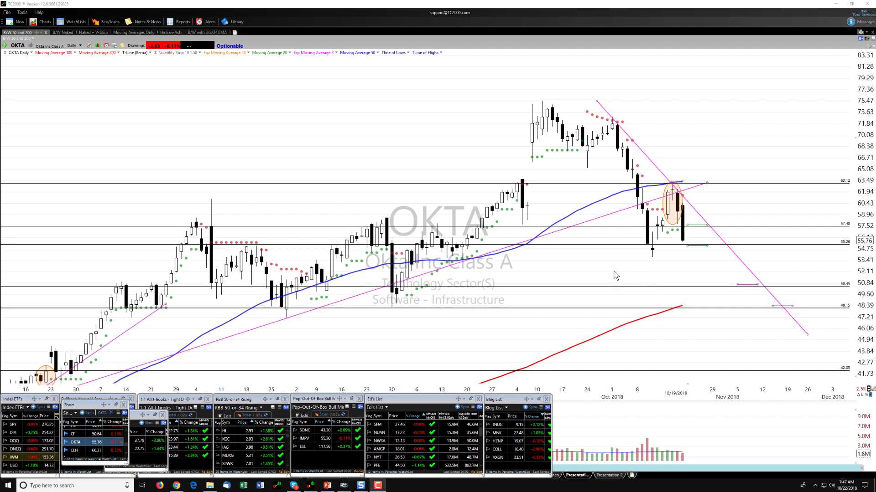
- View OKTA on weekly bars and read the support lines at 50.45 and 48.15
key("w")
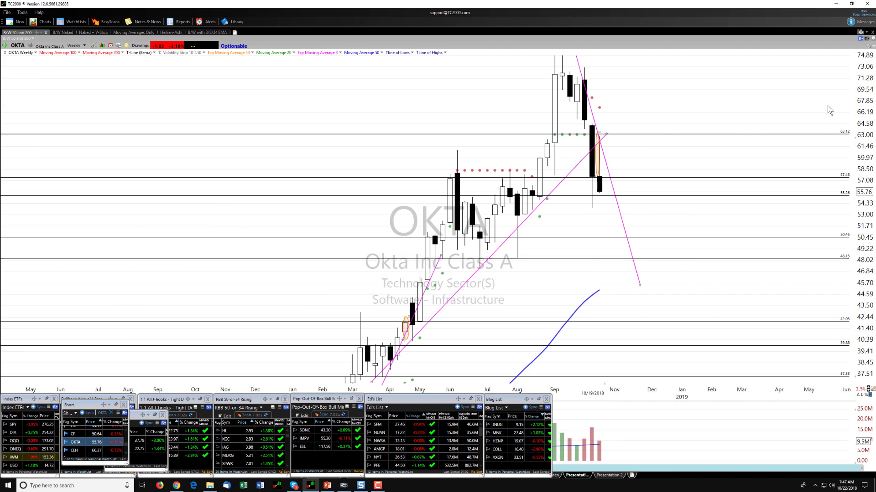
scroll(703, 213, "up", 1)
scroll(703, 213, "up", 1)
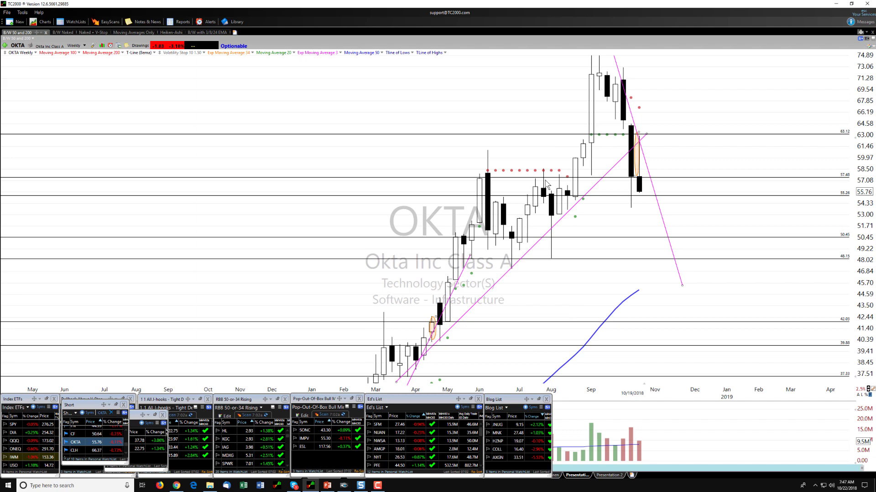
mouse_move(546, 180)
mouse_move(481, 240)
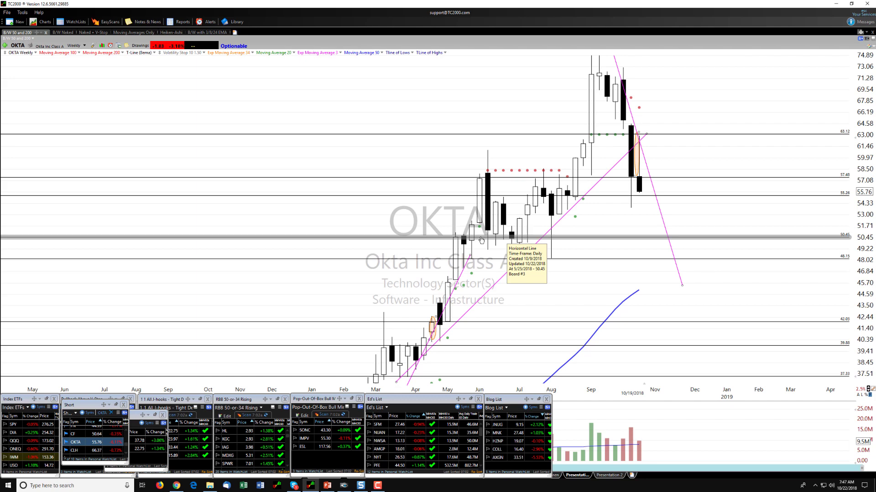
mouse_move(480, 262)
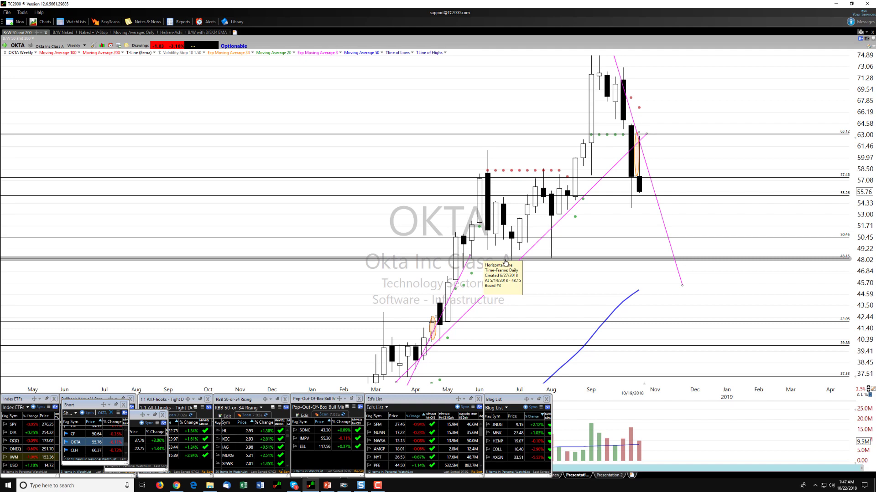
mouse_move(567, 261)
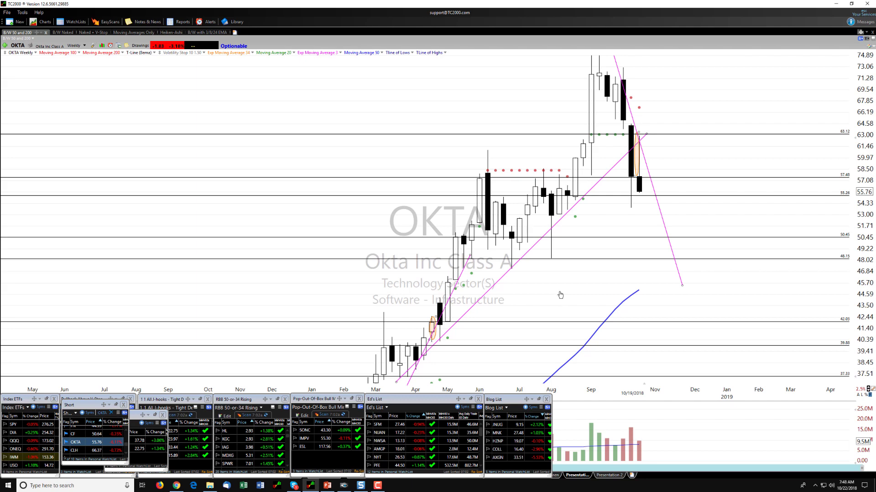
- Return OKTA to daily bars, stretch the price scale, and check the 57.48, 55.10 and 55.26 lines
key("d")
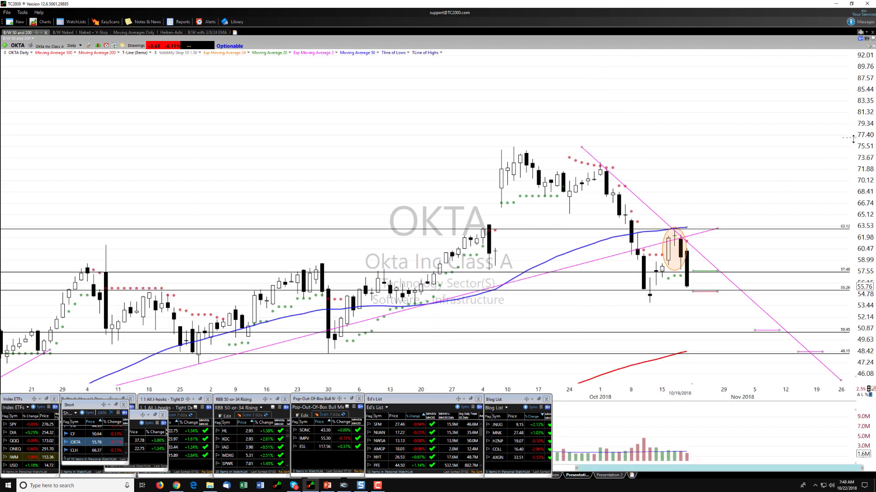
left_click_drag(848, 123, 868, 318)
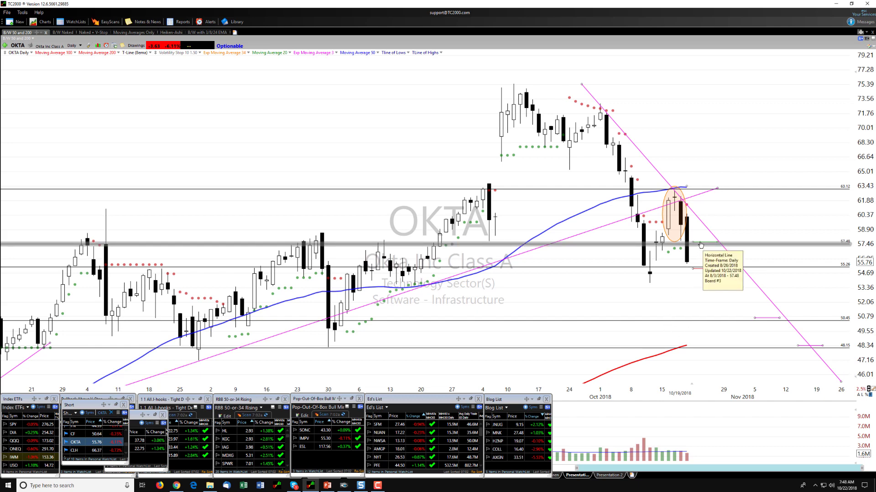
mouse_move(703, 243)
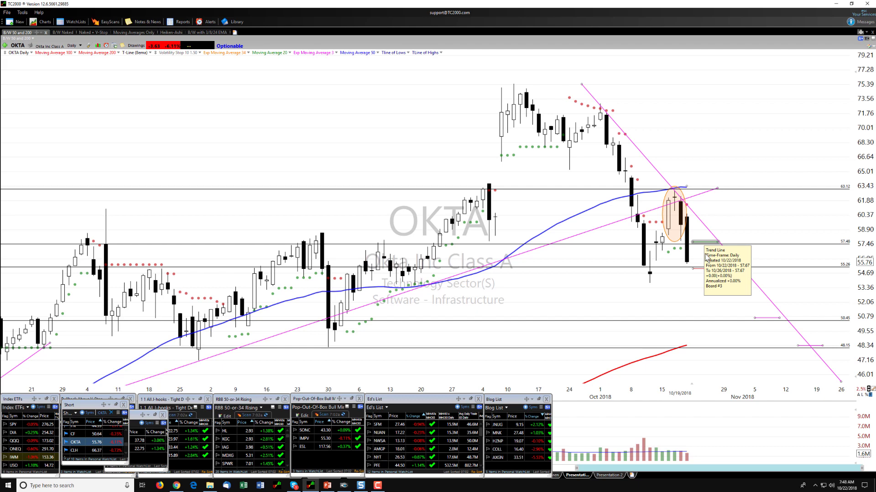
mouse_move(706, 273)
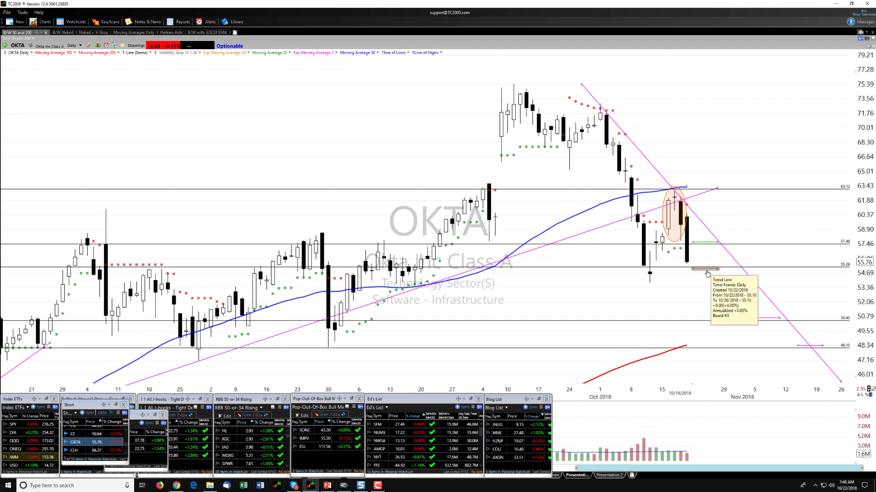
mouse_move(678, 270)
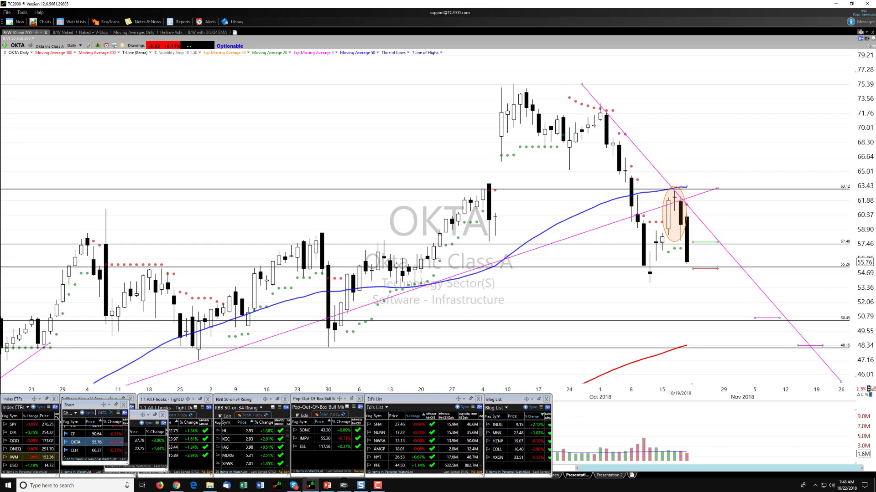
- Start an OKTA trade in Trader Vision 20/20 with the direction set to Short
left_click(344, 486)
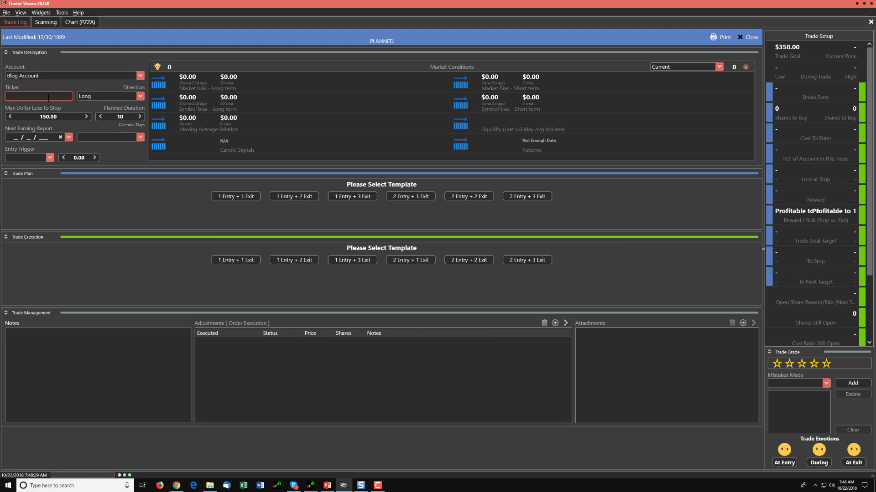
type("OKTA")
left_click(96, 97)
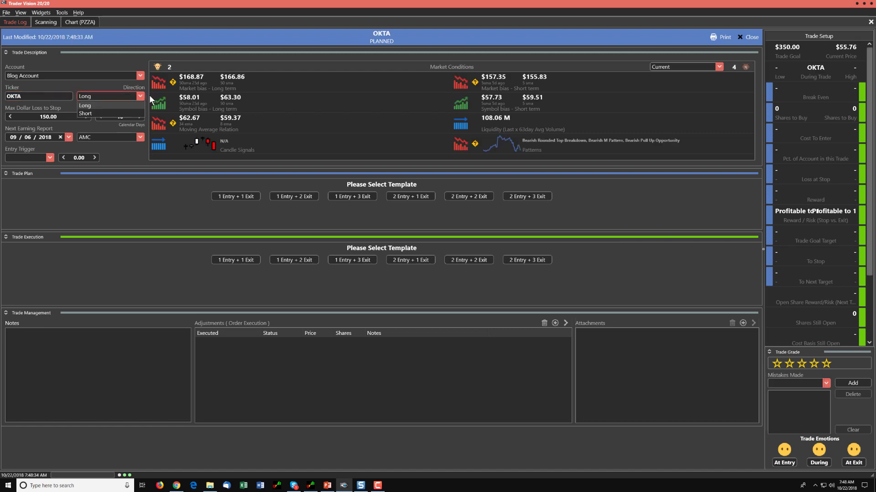
left_click(95, 114)
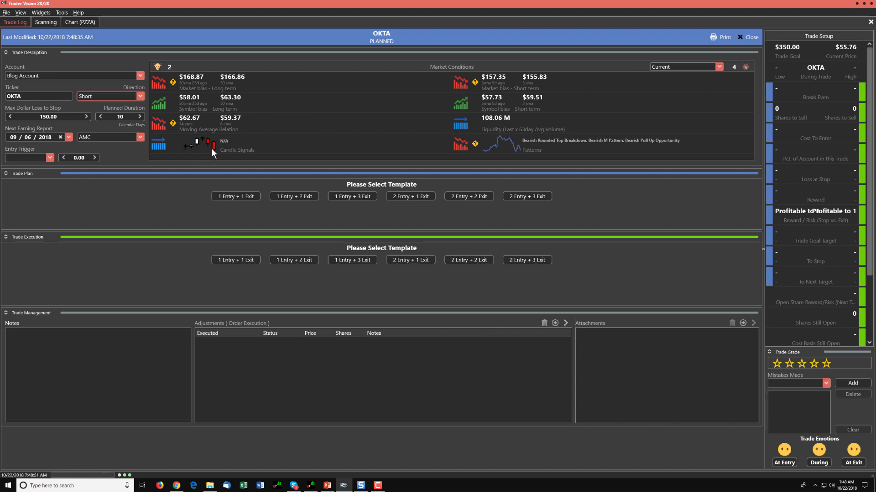
- Apply the 1 Entry + 2 Exit template and set Entry 1 price to 55.20
mouse_move(206, 143)
left_click(294, 196)
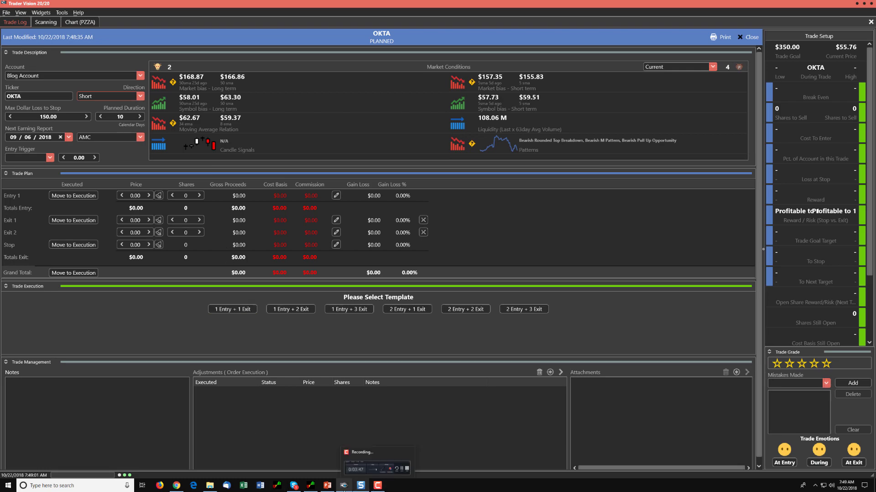
left_click(322, 477)
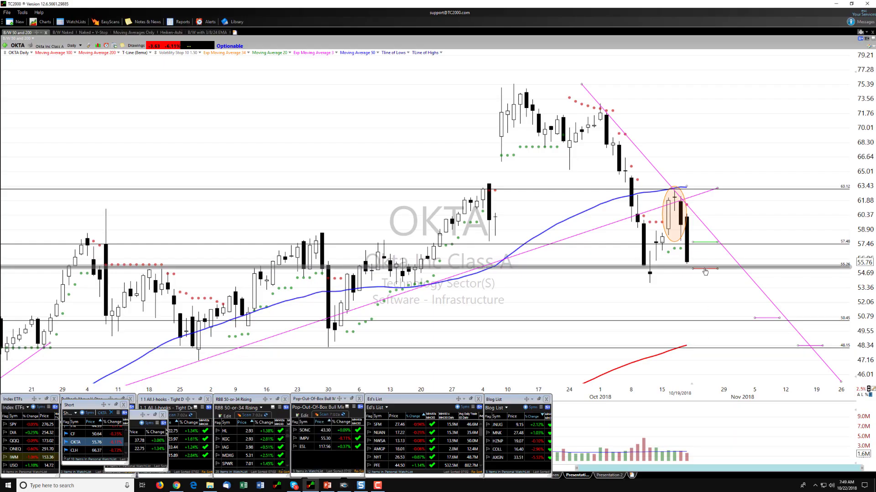
mouse_move(705, 272)
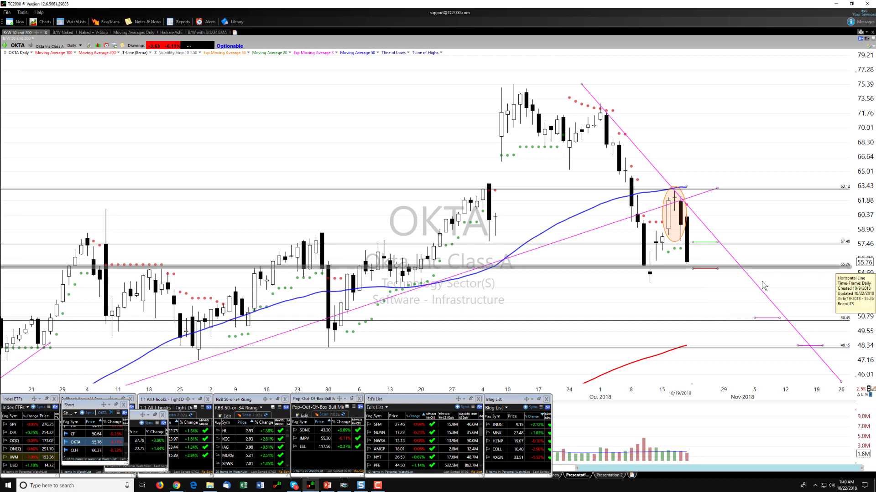
left_click(343, 486)
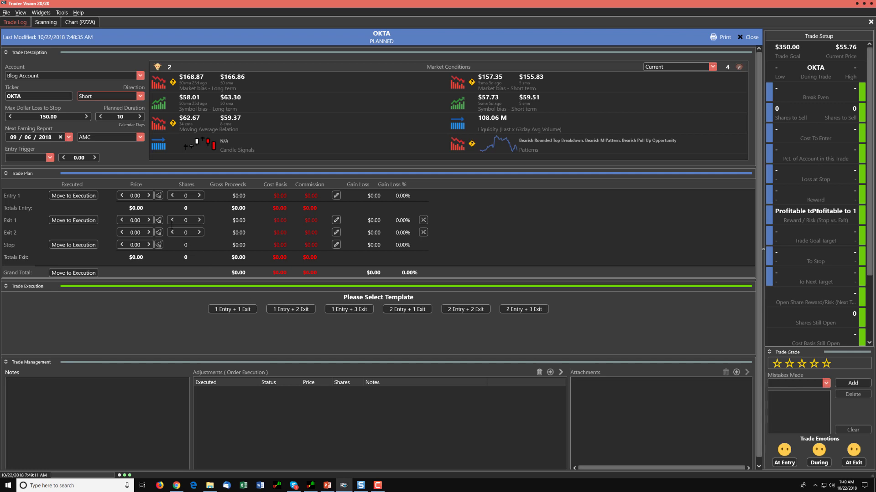
left_click(137, 196)
type("5")
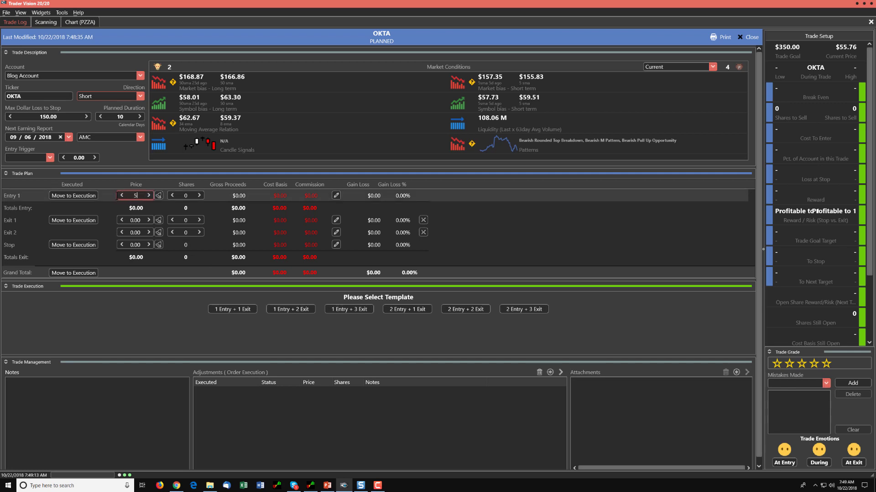
type("5.20")
left_click(135, 245)
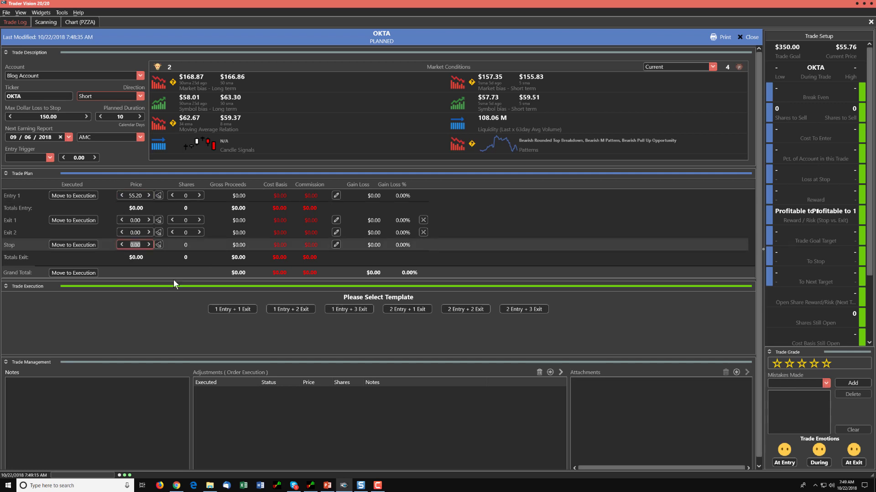
- Check the chart for the stop level and set the Stop price to 57.55
left_click(310, 487)
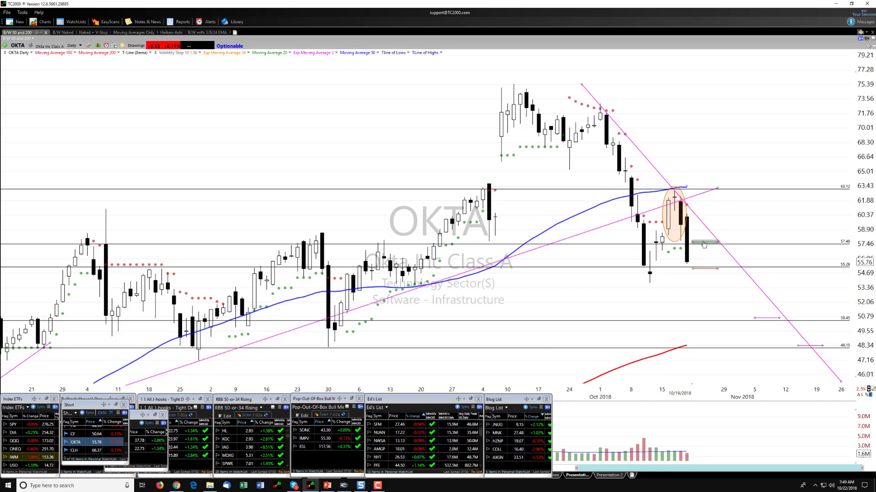
mouse_move(704, 244)
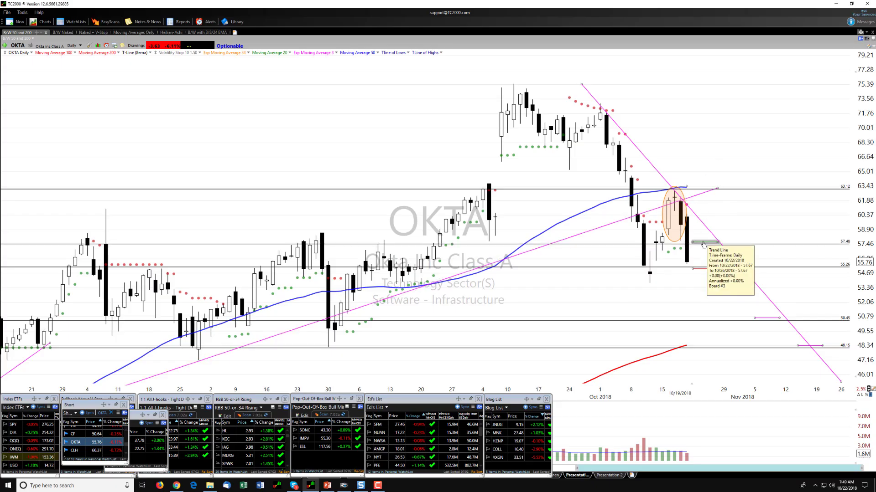
left_click(348, 489)
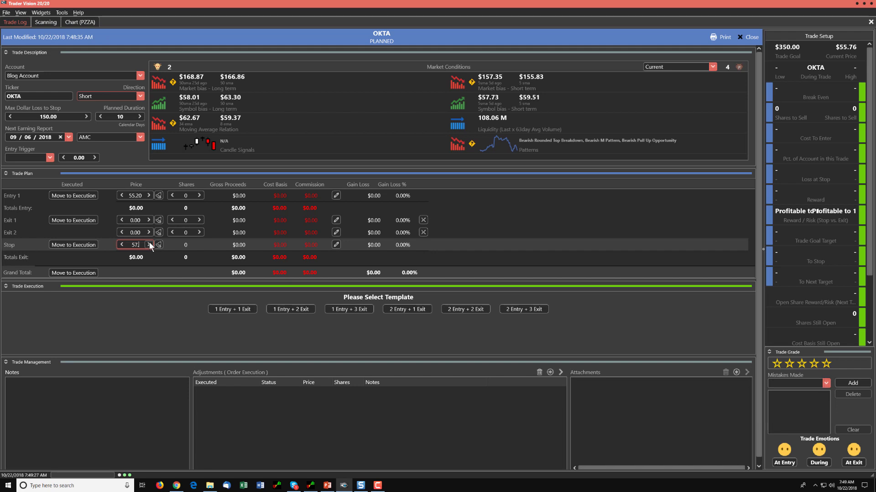
type(".55")
left_click(141, 221)
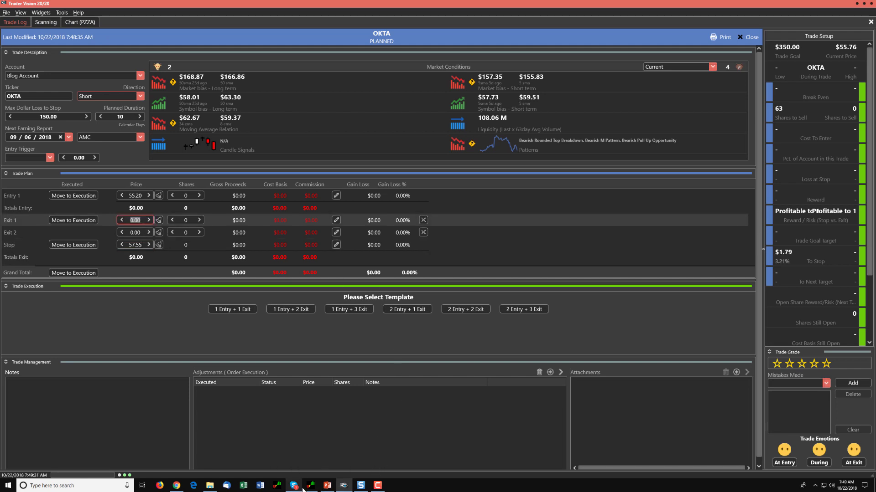
left_click(314, 474)
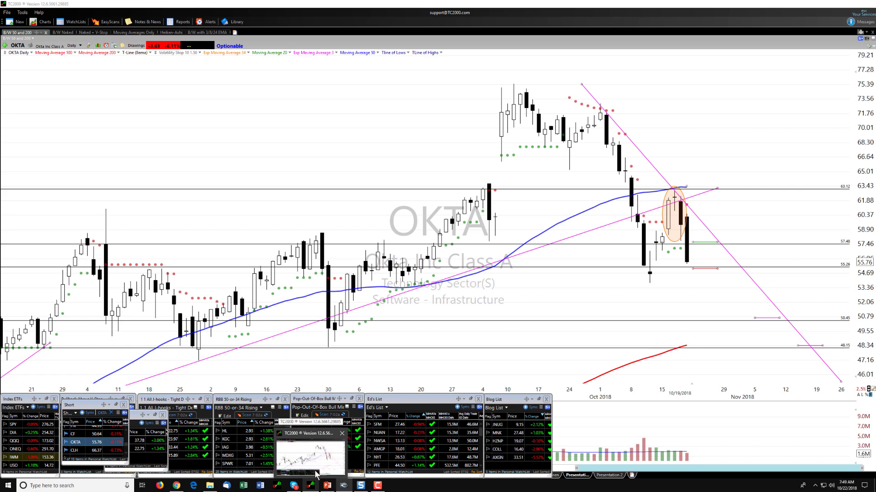
- Set Exit 1 price to 50.50 and Exit 2 price to 48.20, checking TC2000 levels
left_click(345, 438)
type("5")
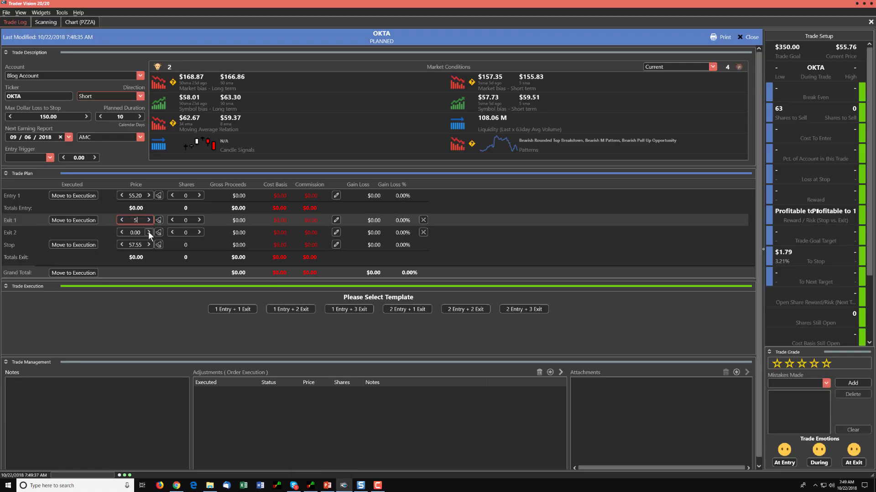
type("0.5")
left_click(144, 231)
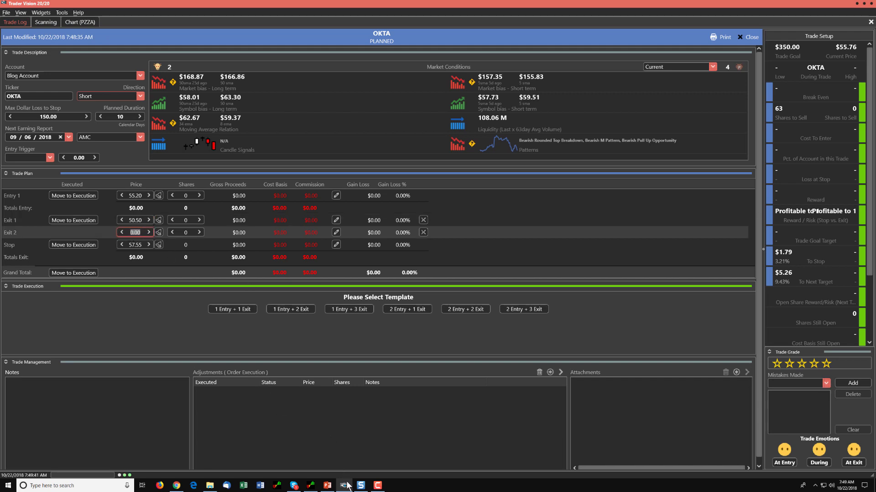
mouse_move(343, 485)
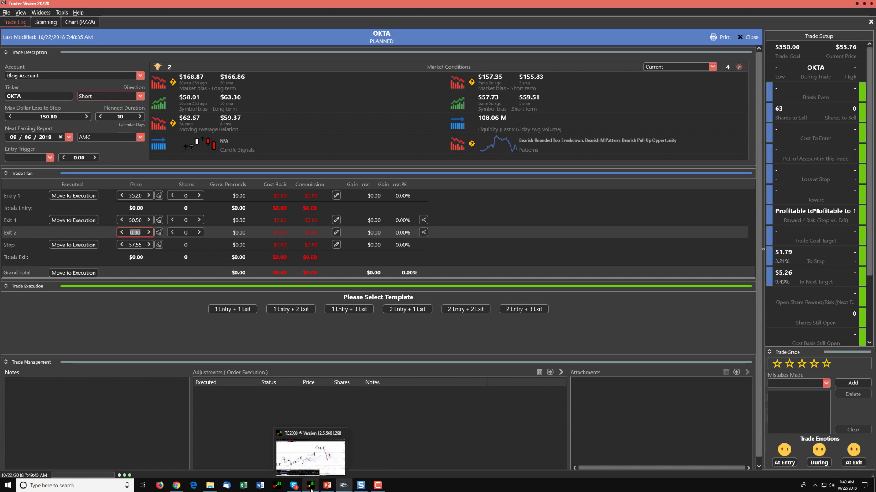
left_click(311, 470)
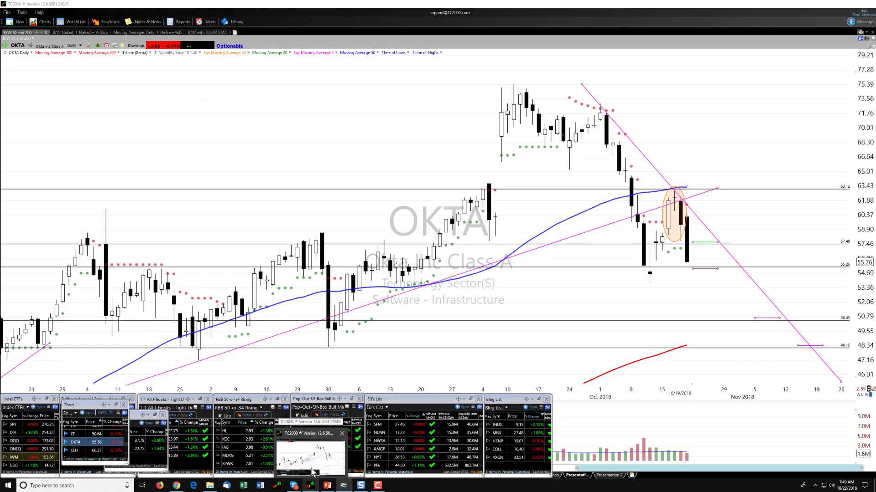
key("alt+Tab")
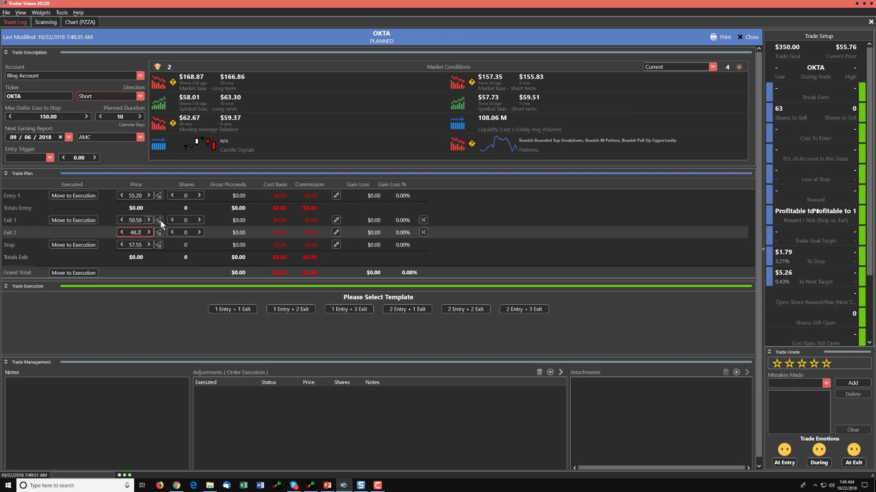
left_click(186, 196)
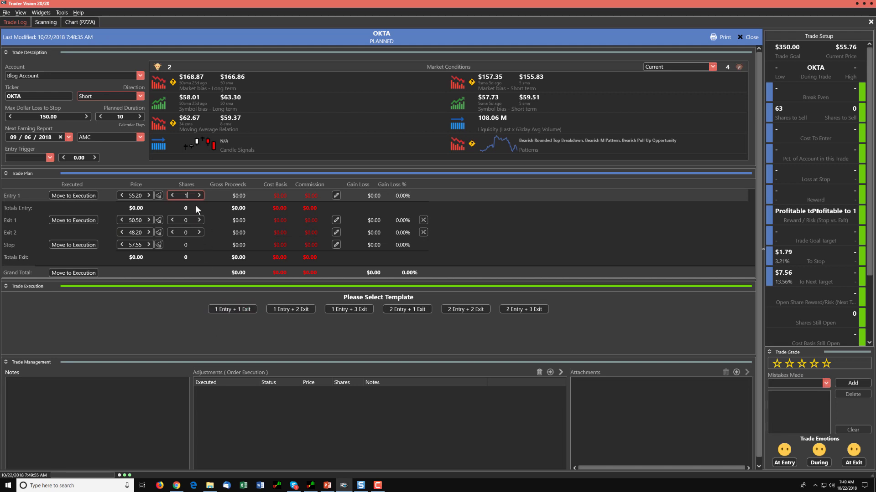
- Enter 100 shares for Entry 1 and 50 shares each for Exit 1 and Exit 2
left_click(186, 223)
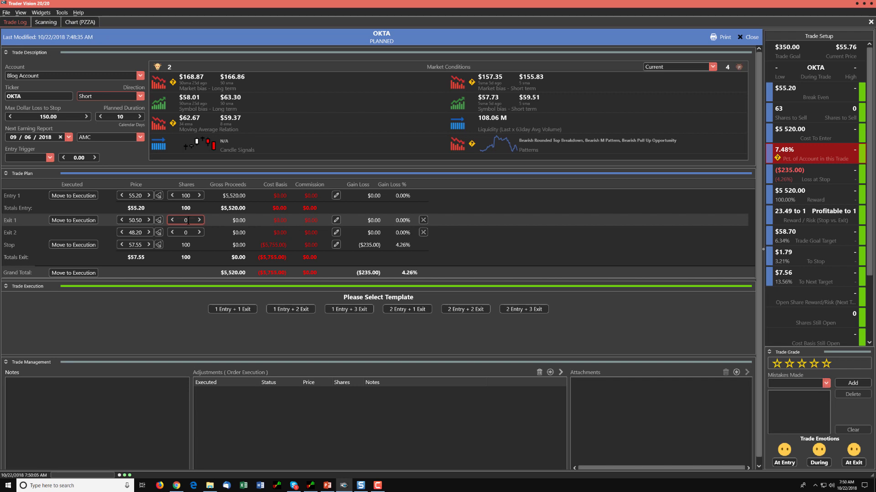
type("50")
left_click(190, 230)
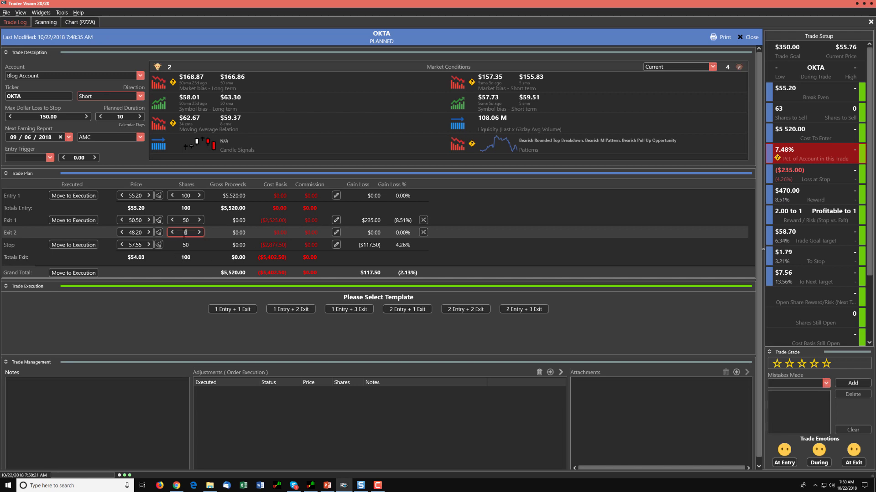
type("50")
left_click(190, 222)
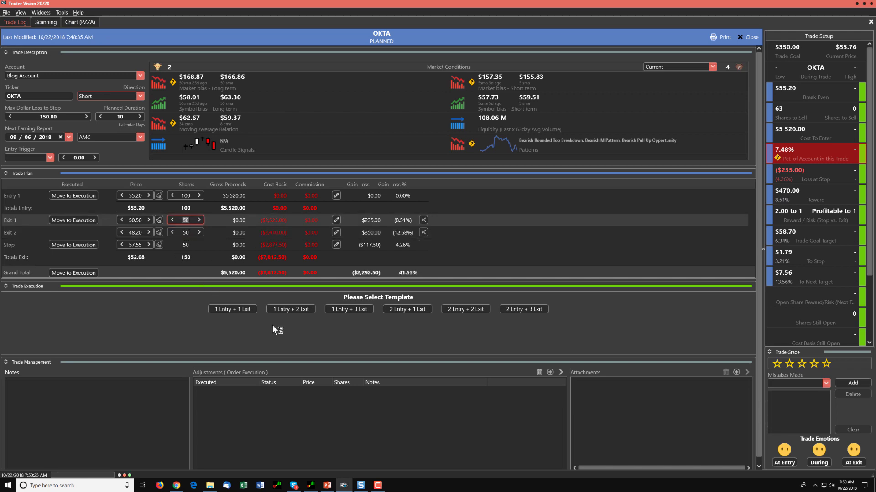